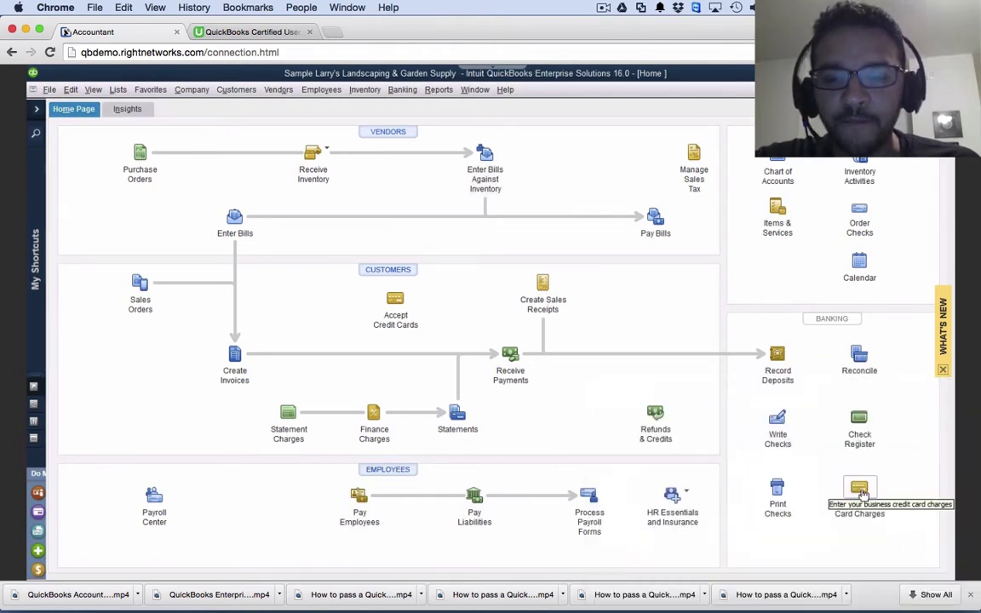
Open a new credit card charge and enter home depot as the vendor purchased from
{"action": "left_click", "coordinate": [860, 490]}
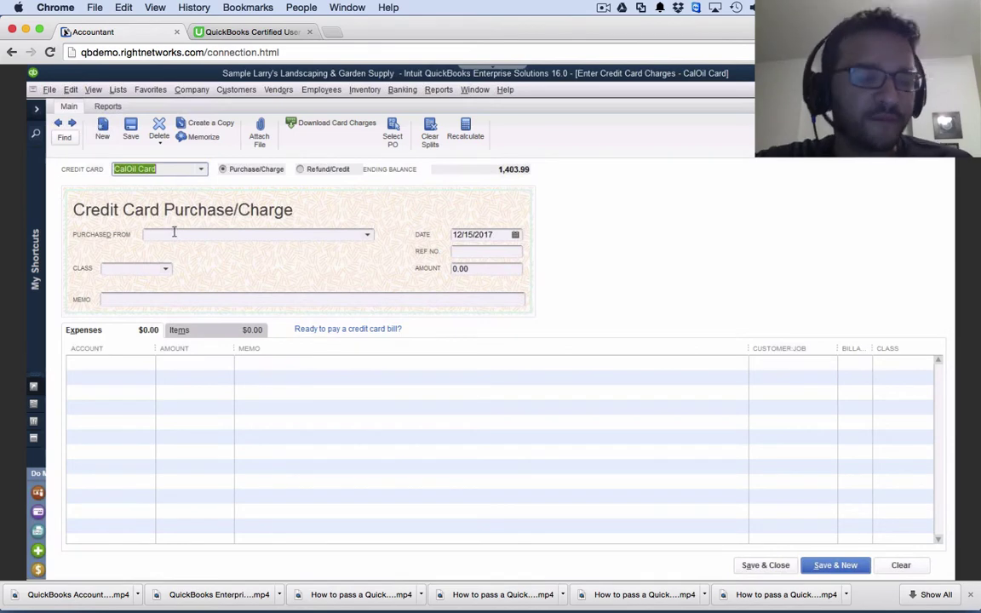
{"action": "left_click", "coordinate": [155, 233]}
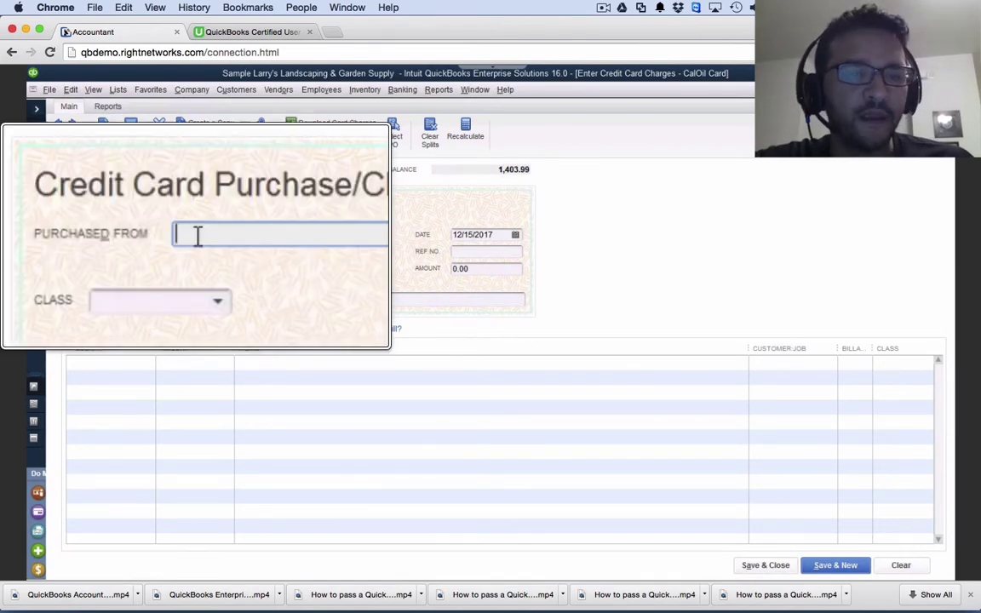
{"action": "type", "text": "home"}
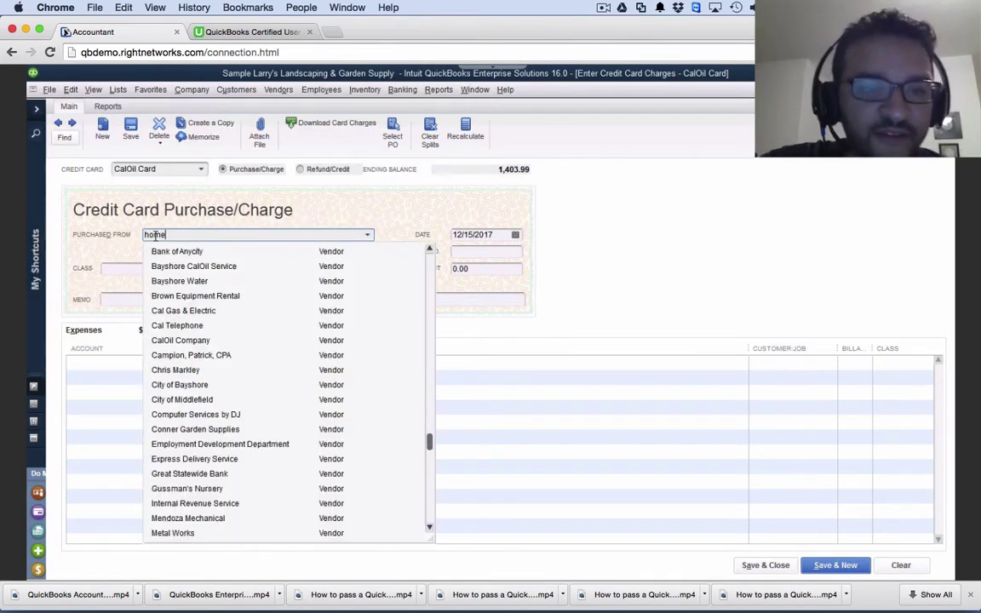
{"action": "type", "text": " depot"}
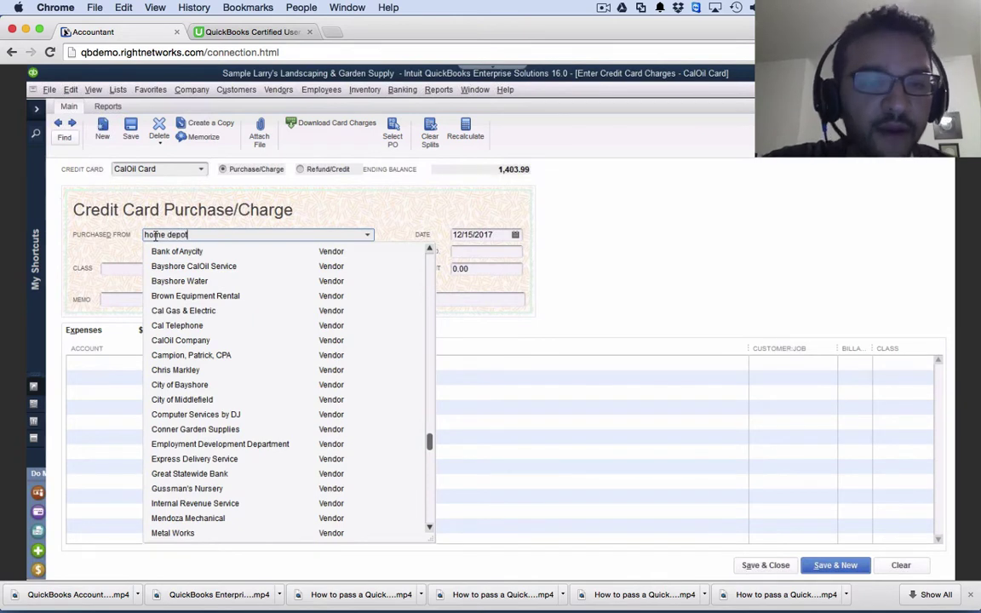
{"action": "key", "text": "Tab"}
{"action": "key", "text": "Return"}
{"action": "key", "text": "Return"}
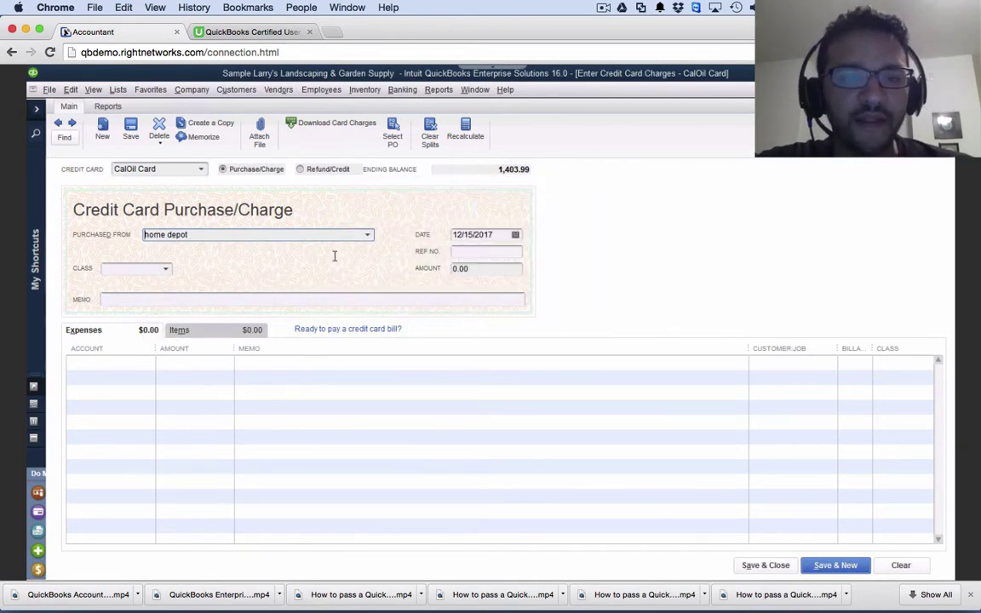
Set the charge amount to 45.00, assign it to the Job Expenses:Job Materials account, and widen the account column
{"action": "left_click", "coordinate": [490, 271]}
{"action": "type", "text": "45"}
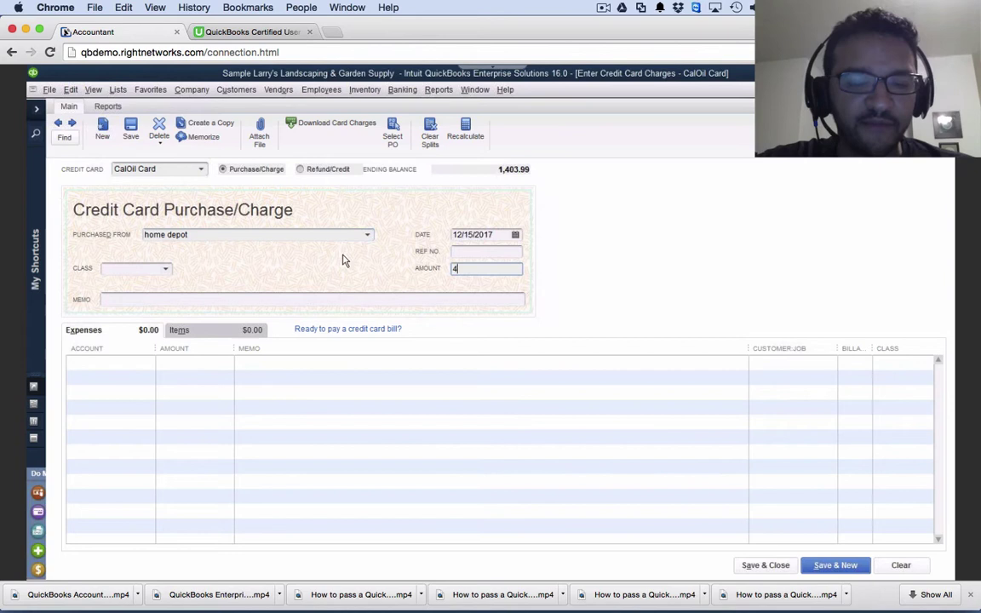
{"action": "left_click", "coordinate": [83, 365]}
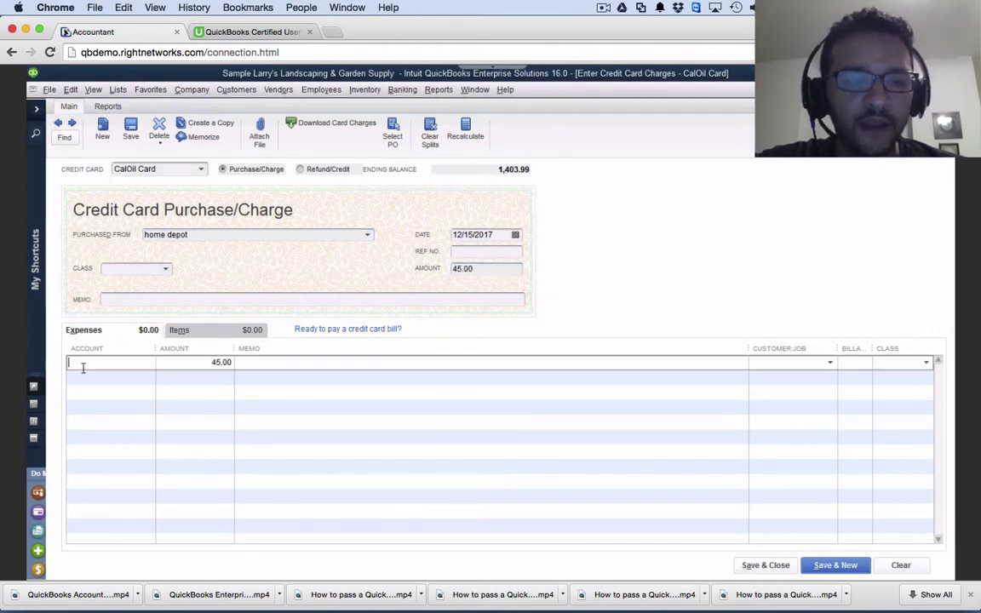
{"action": "type", "text": "Job Expenses"}
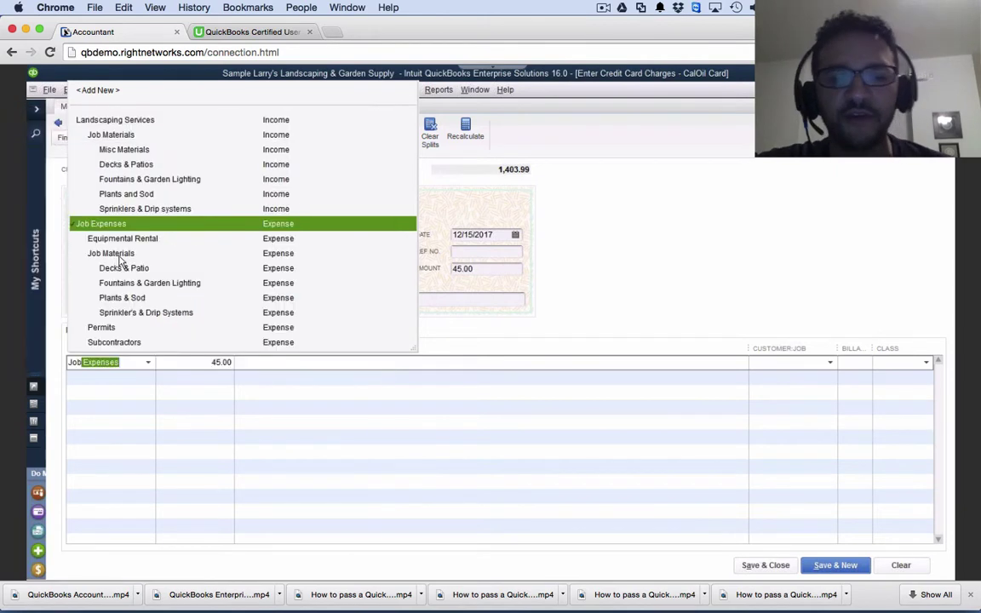
{"action": "left_click", "coordinate": [119, 255]}
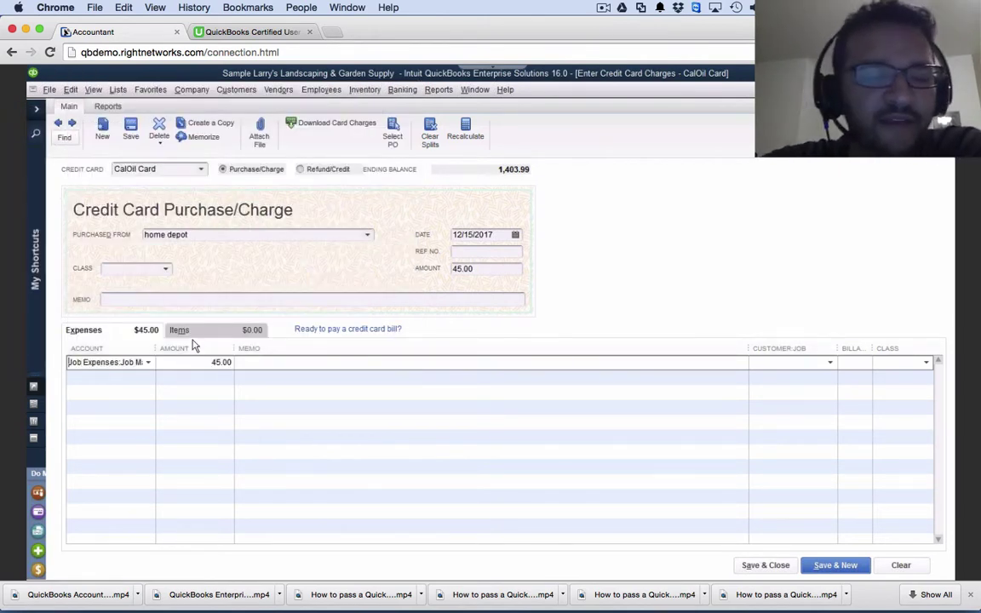
{"action": "left_click_drag", "start_coordinate": [153, 346], "coordinate": [184, 345]}
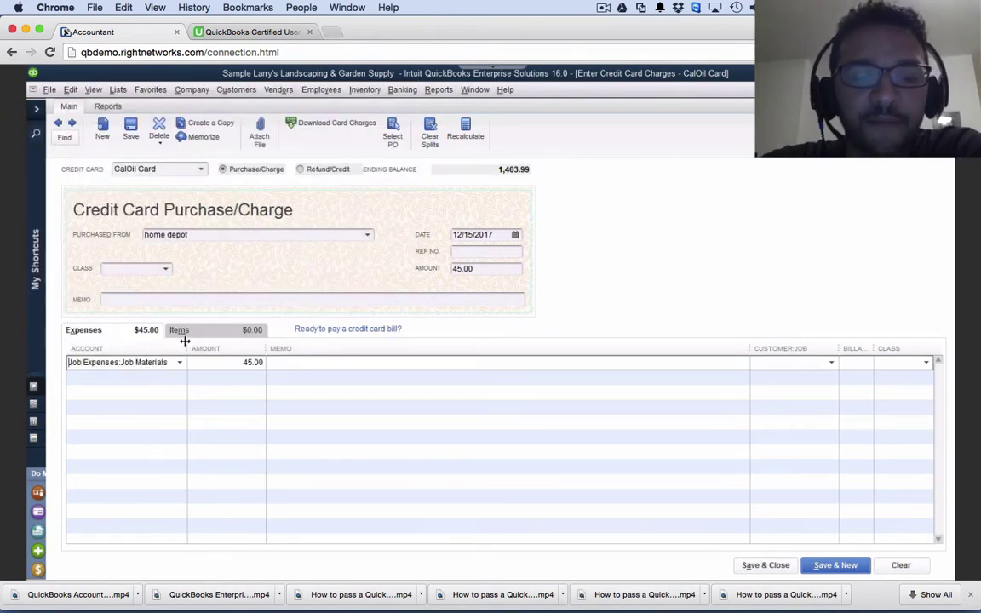
Choose CalOil Card as the credit card for the home depot charge, then save and close it
{"action": "left_click", "coordinate": [201, 169]}
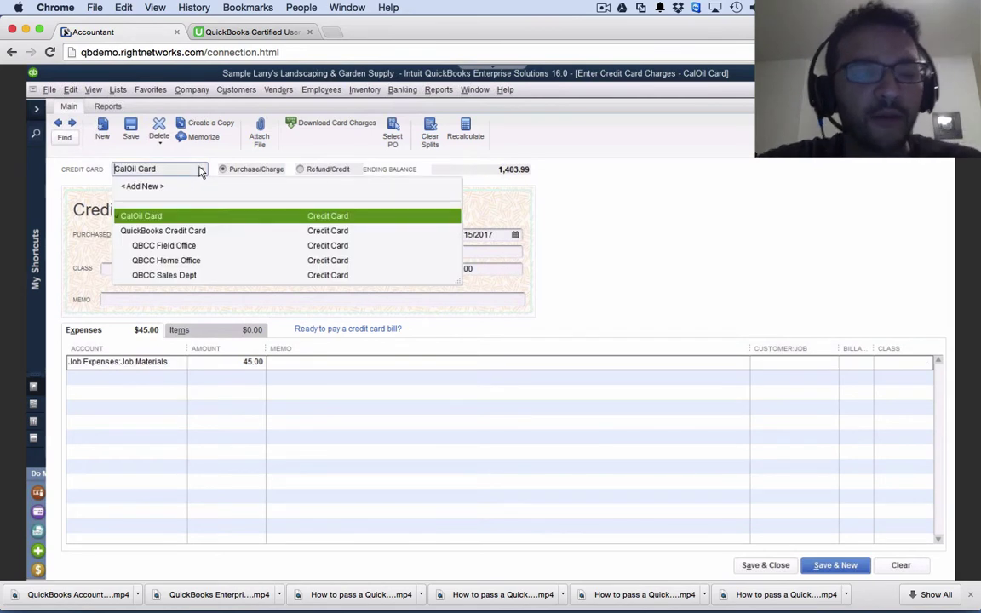
{"action": "left_click", "coordinate": [166, 217]}
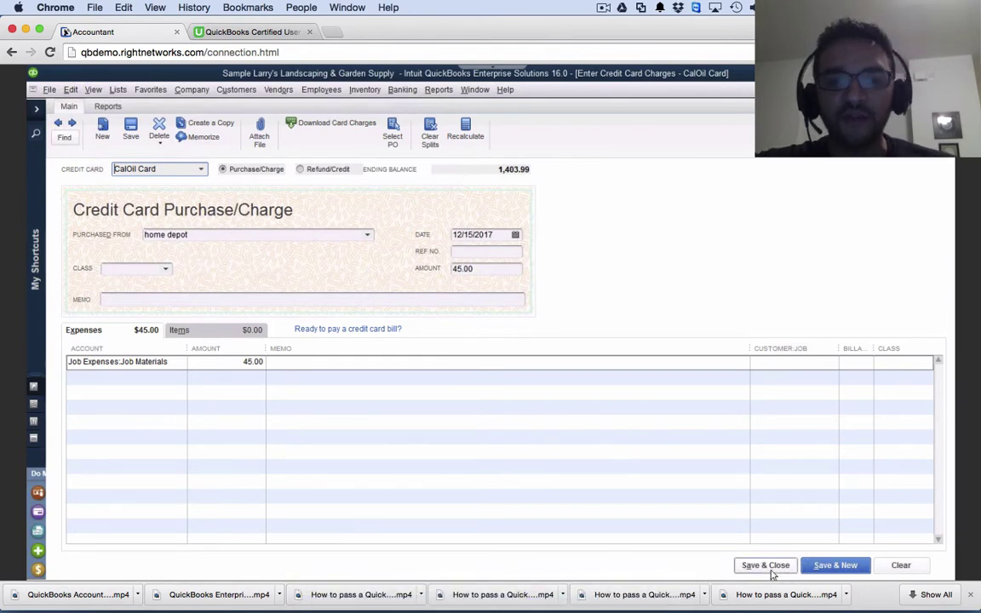
{"action": "left_click", "coordinate": [766, 566]}
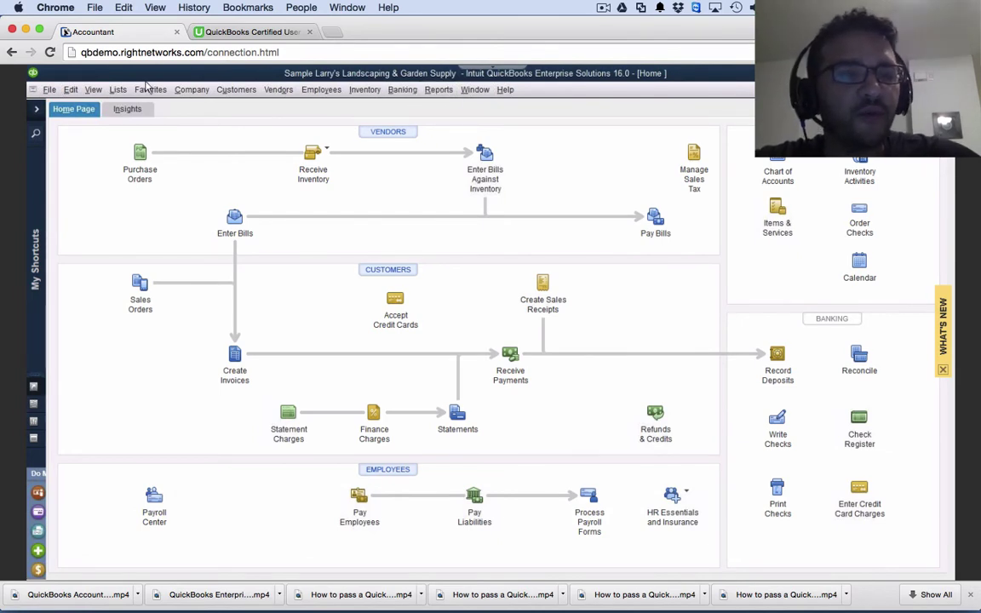
Open the CalOil Card register from the Chart of Accounts to review the recorded charge
{"action": "left_click", "coordinate": [110, 94]}
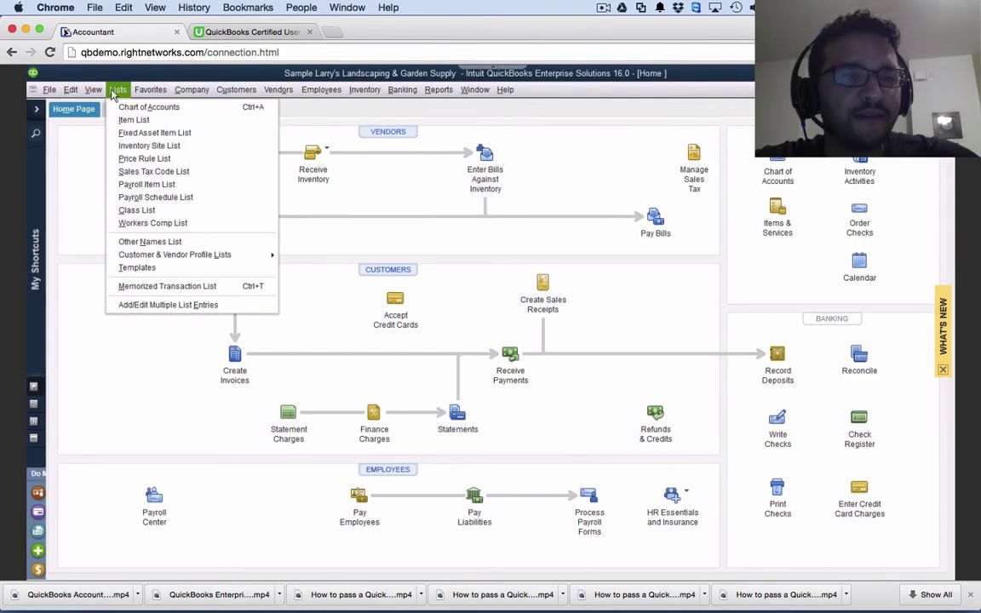
{"action": "left_click", "coordinate": [133, 109]}
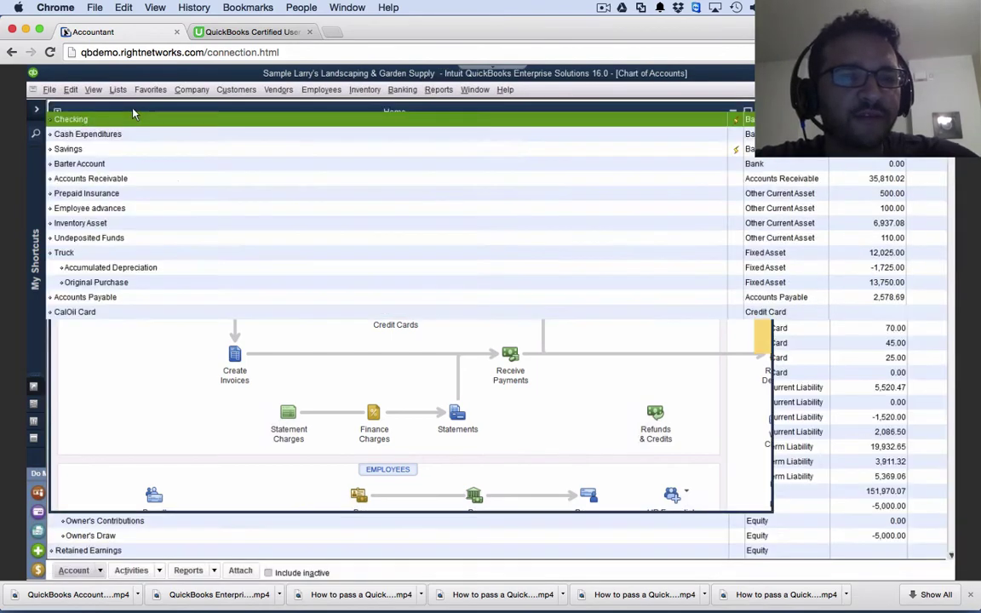
{"action": "scroll", "coordinate": [240, 355], "scroll_direction": "down", "scroll_amount": 15}
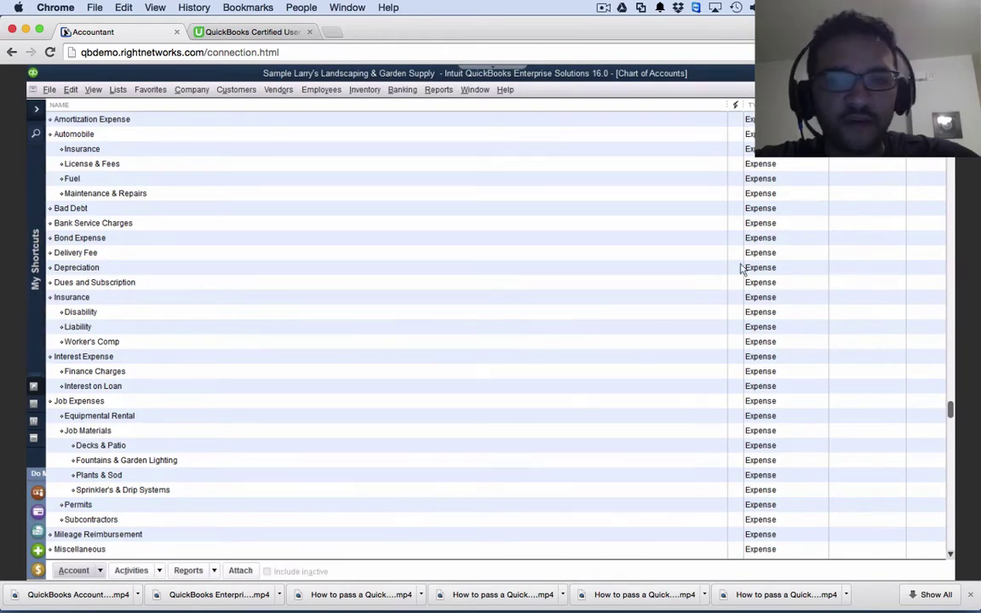
{"action": "left_click", "coordinate": [951, 176]}
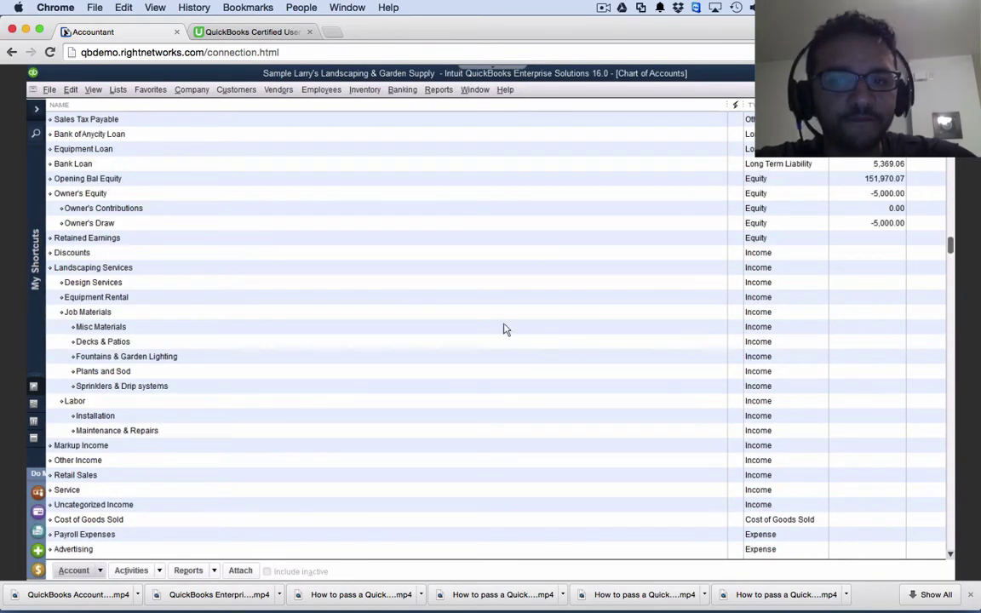
{"action": "key", "text": "Home"}
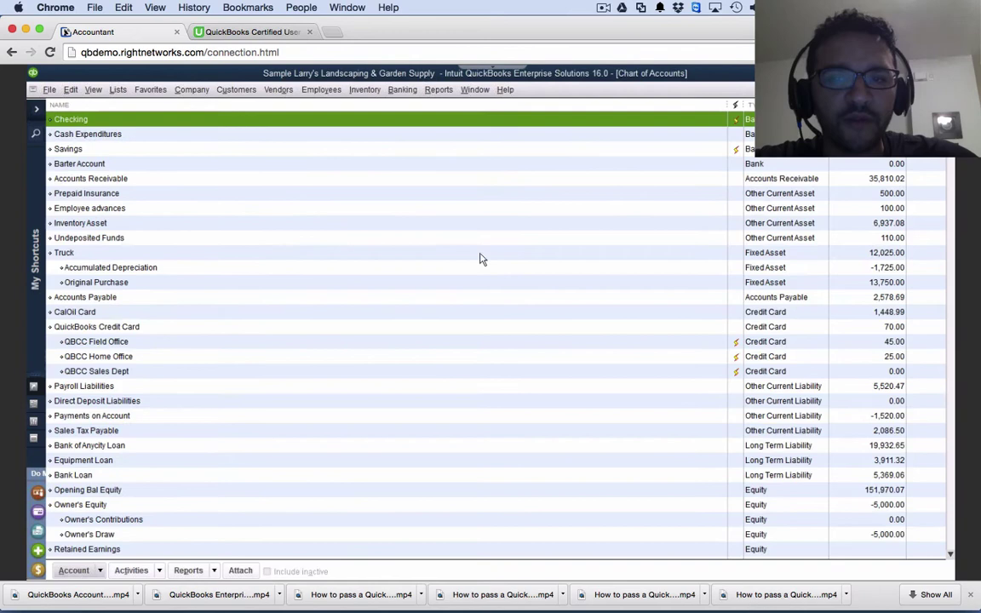
{"action": "left_click", "coordinate": [77, 312]}
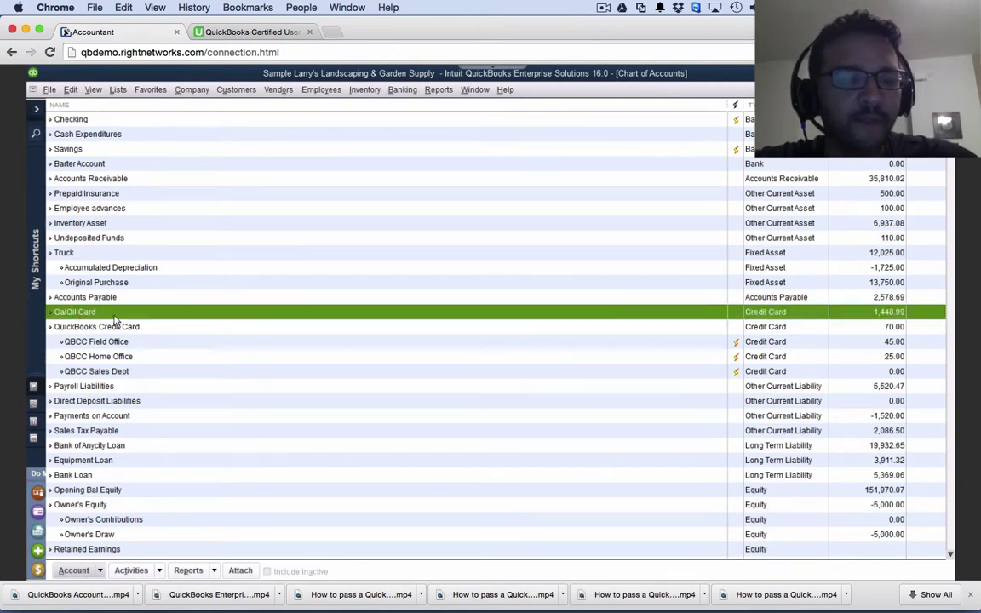
{"action": "double_click", "coordinate": [94, 312]}
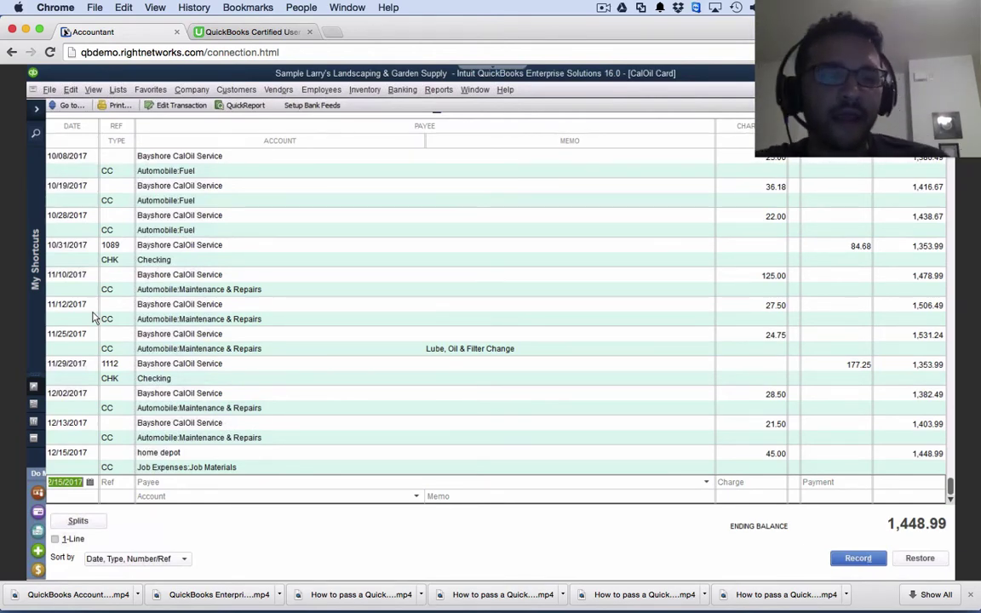
Close the CalOil Card register and all other open windows
{"action": "key", "text": "Escape"}
{"action": "key", "text": "Escape"}
{"action": "key", "text": "Escape"}
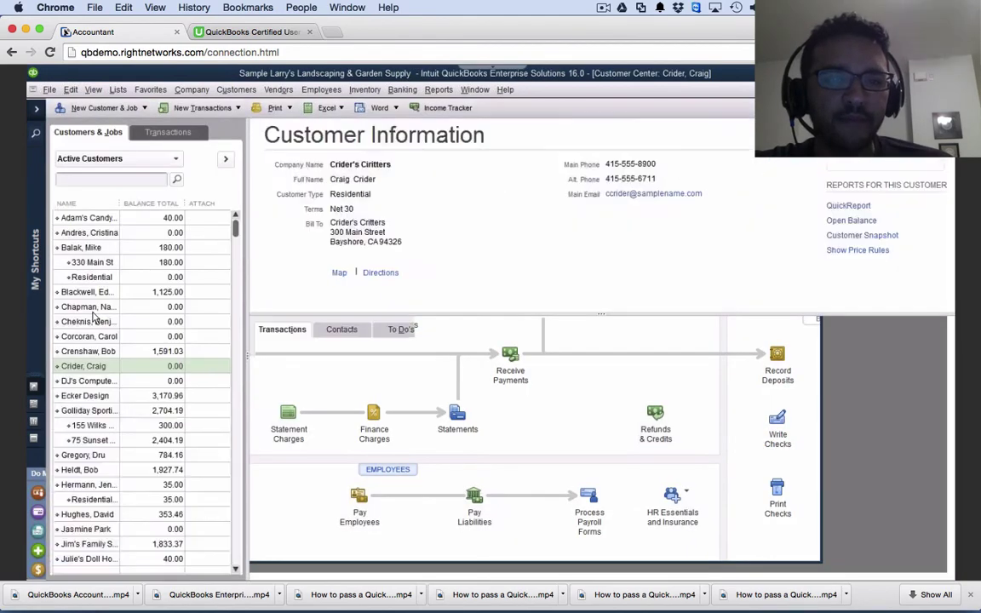
{"action": "key", "text": "Escape"}
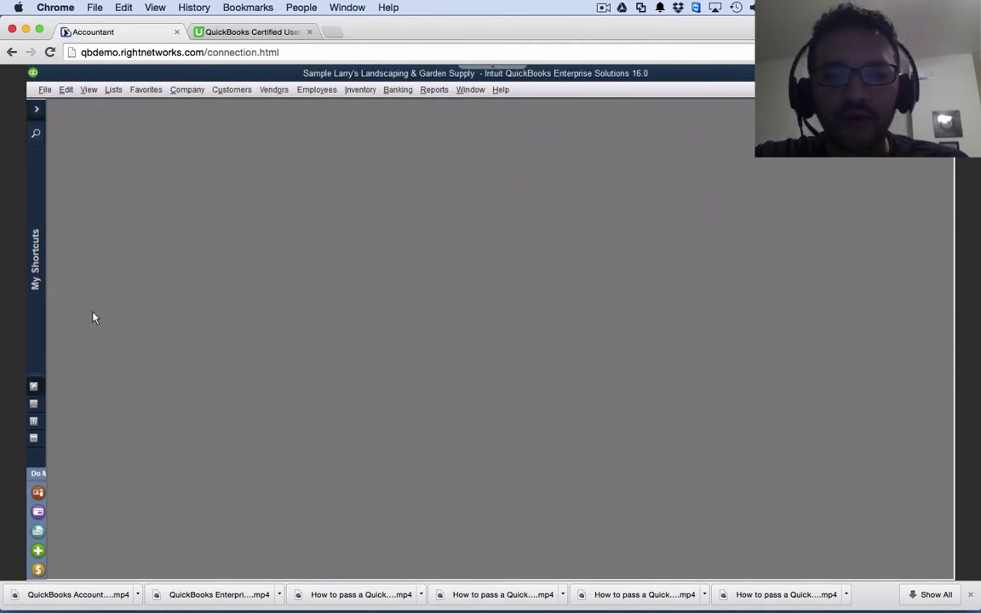
Open the CalOil Card account with the Use Register command and maximize the register window
{"action": "key", "text": "ctrl+r"}
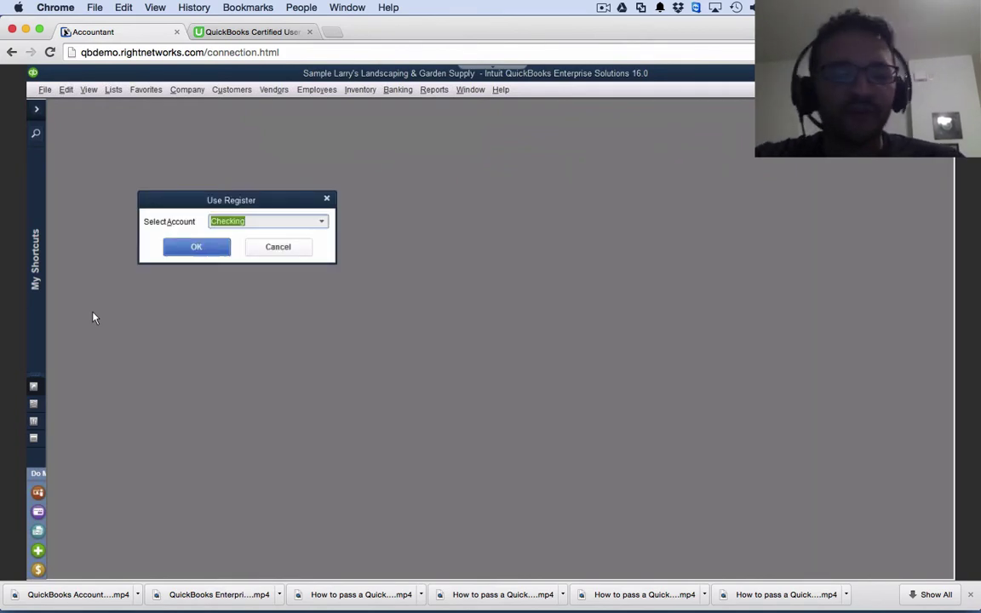
{"action": "left_click", "coordinate": [322, 222]}
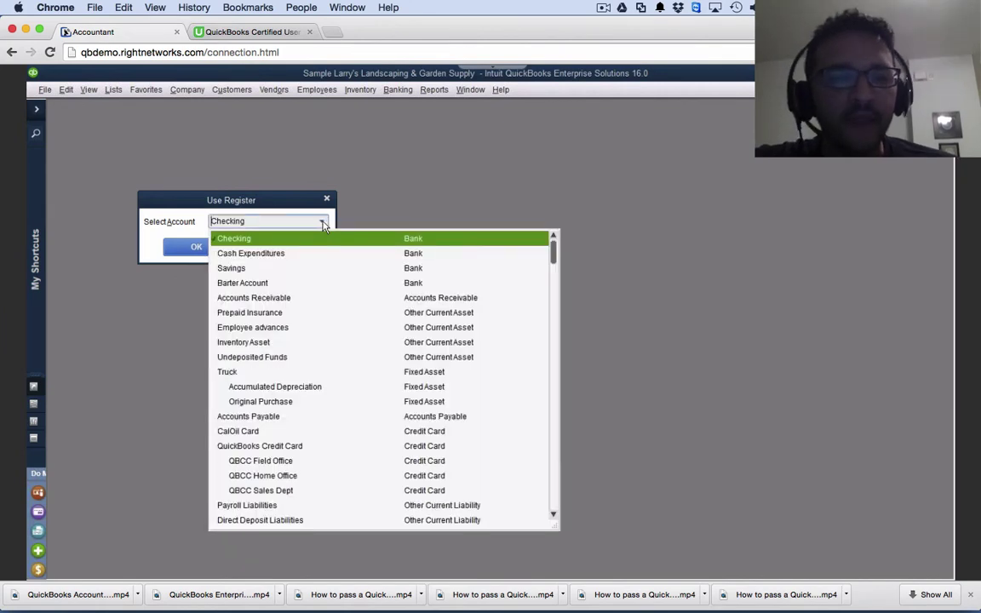
{"action": "left_click", "coordinate": [257, 432]}
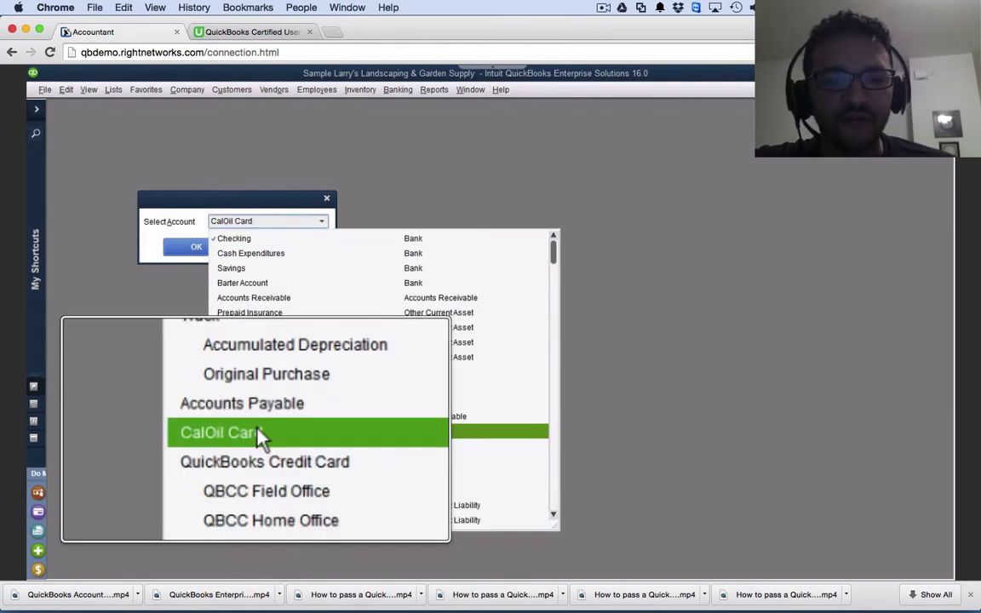
{"action": "left_click", "coordinate": [257, 432]}
{"action": "left_click", "coordinate": [195, 246]}
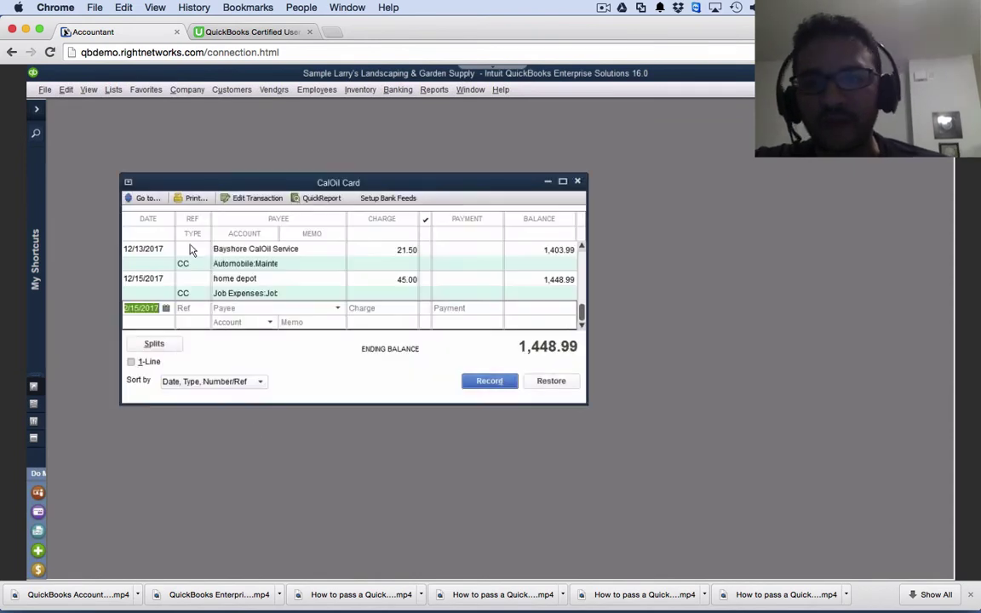
{"action": "left_click", "coordinate": [562, 182]}
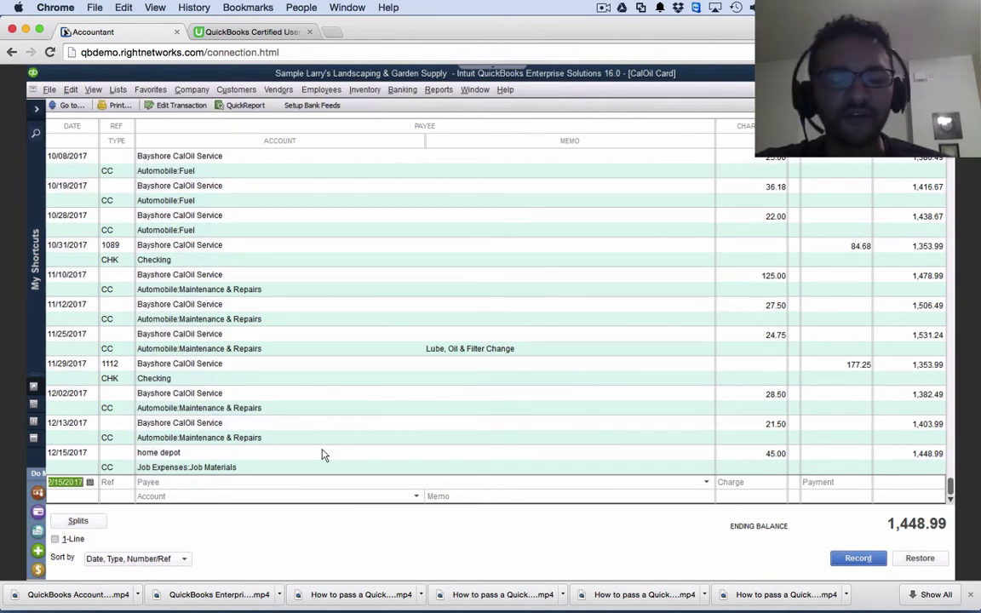
Record a home depot charge of 456 to Job Expenses:Job Materials directly in the CalOil Card register
{"action": "key", "text": "Tab"}
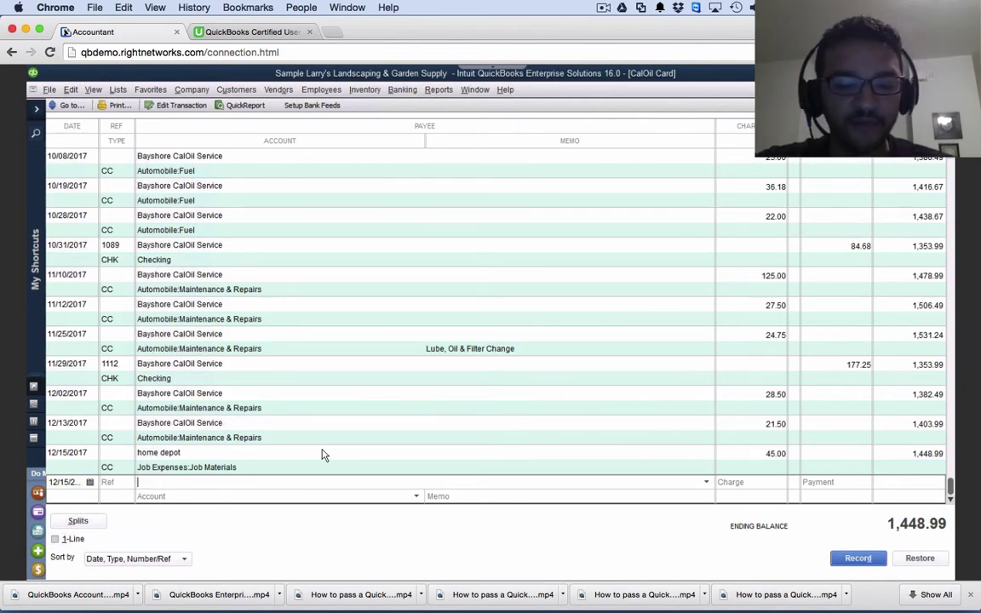
{"action": "type", "text": "home depot"}
{"action": "key", "text": "Tab"}
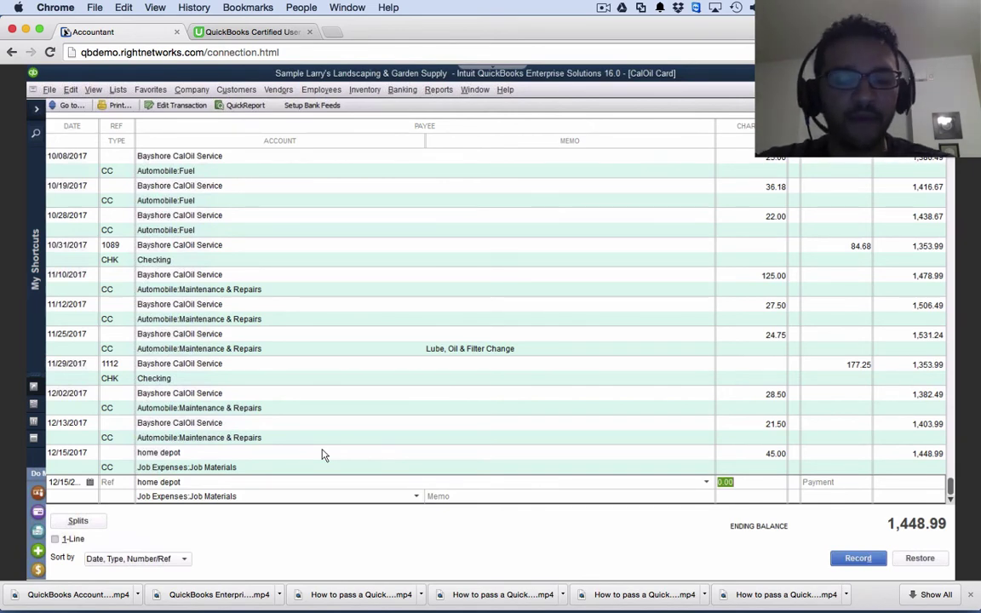
{"action": "type", "text": "456"}
{"action": "key", "text": "Tab"}
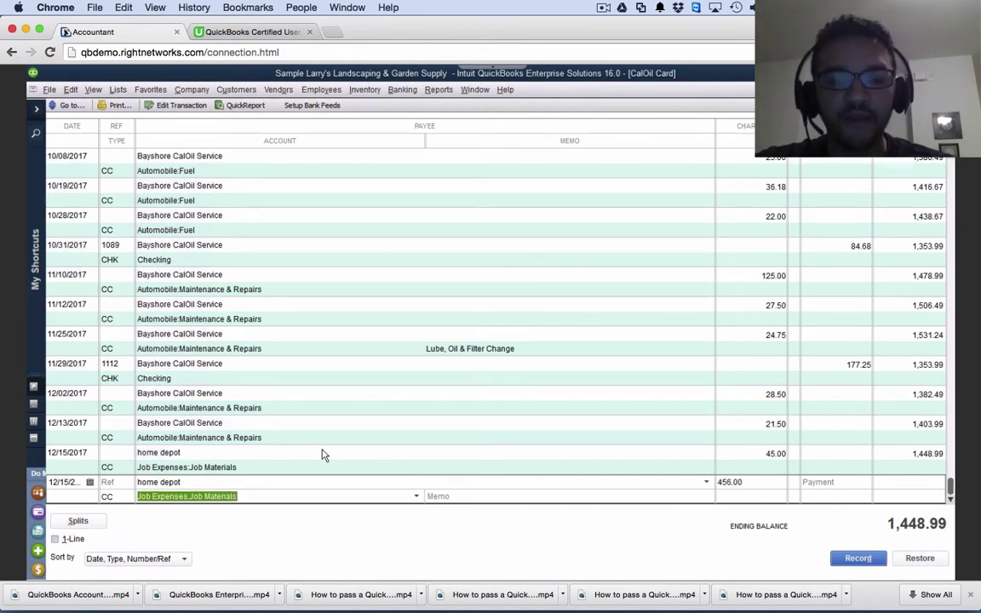
{"action": "left_click", "coordinate": [416, 496]}
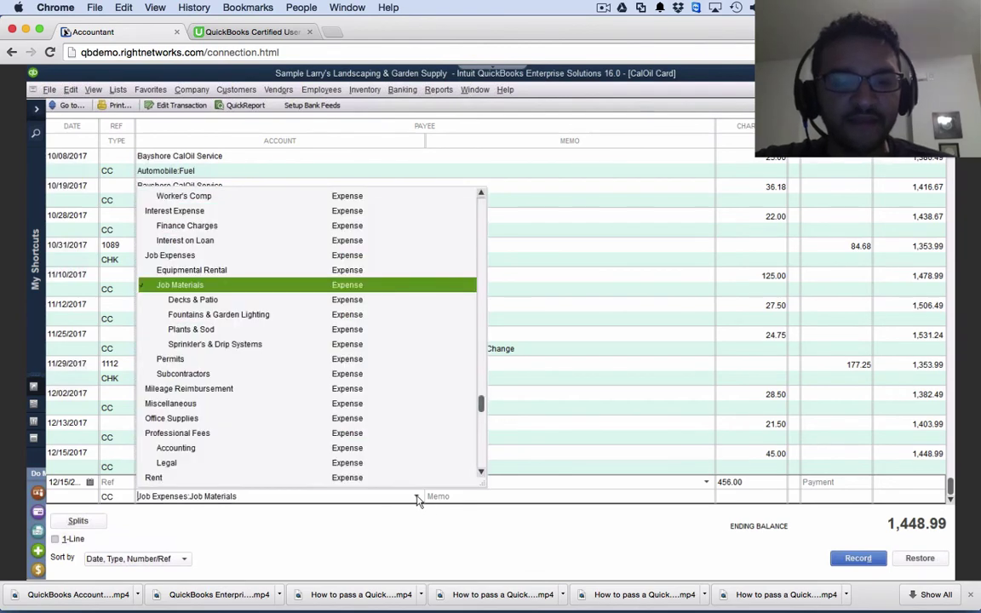
{"action": "left_click", "coordinate": [418, 498]}
{"action": "left_click", "coordinate": [856, 558]}
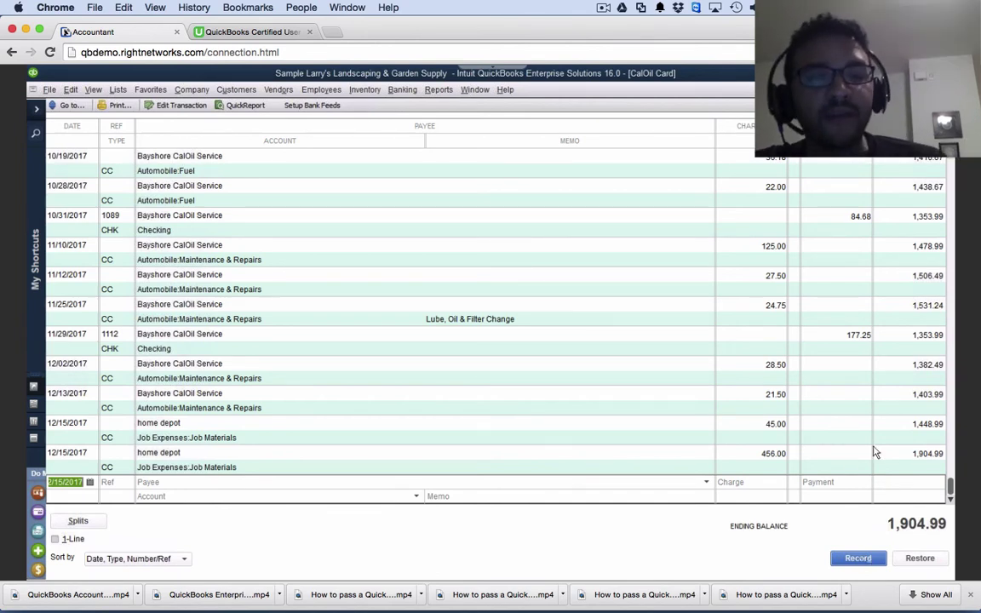
Open a new credit card charge entry for the CalOil Card and switch it to Refund/Credit
{"action": "left_click", "coordinate": [403, 90]}
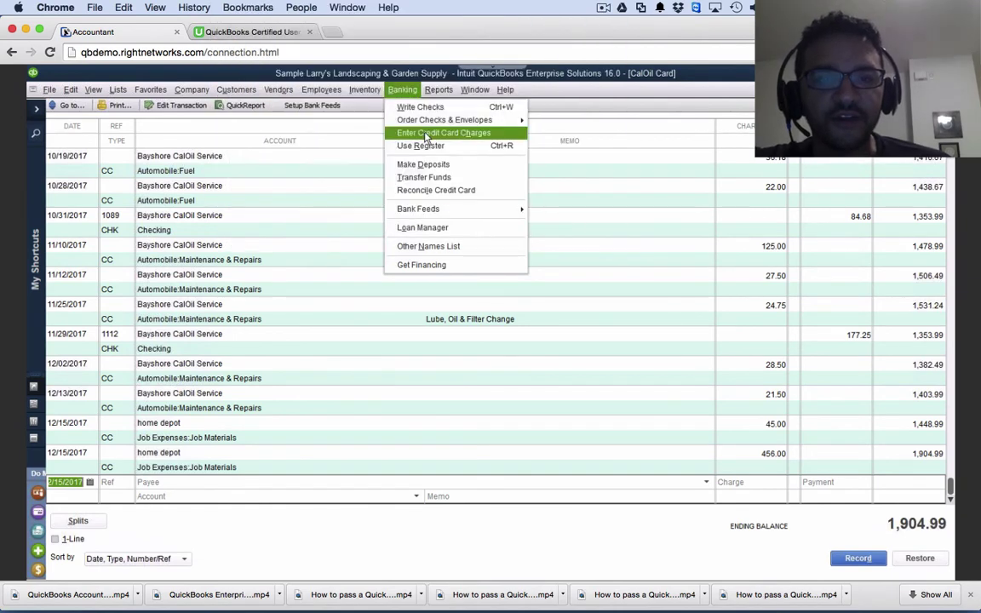
{"action": "left_click", "coordinate": [426, 134]}
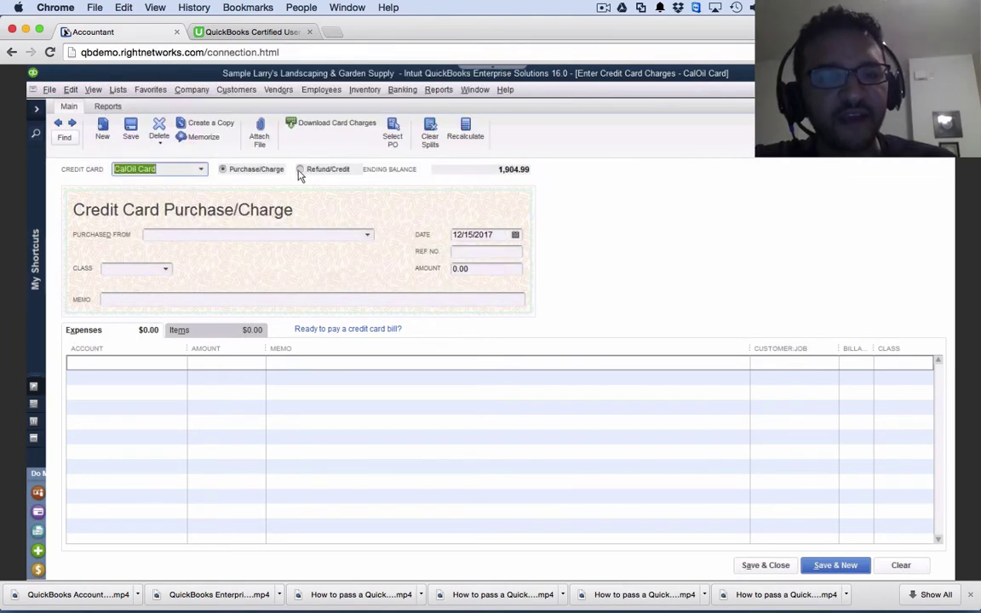
{"action": "left_click", "coordinate": [300, 173]}
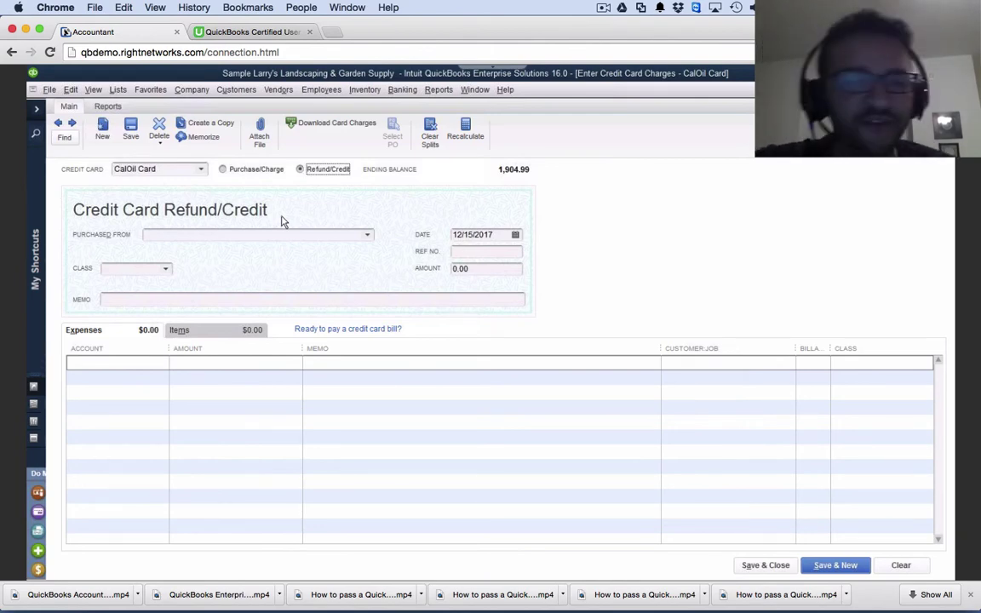
Close the credit card windows and start a new check drawn on the Checking account
{"action": "key", "text": "ctrl+r"}
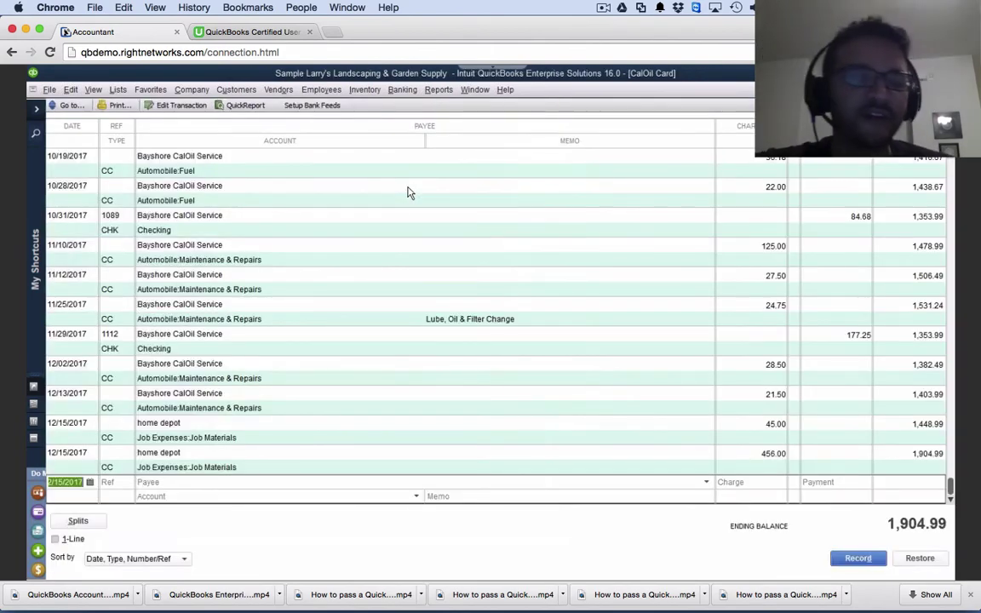
{"action": "key", "text": "Escape"}
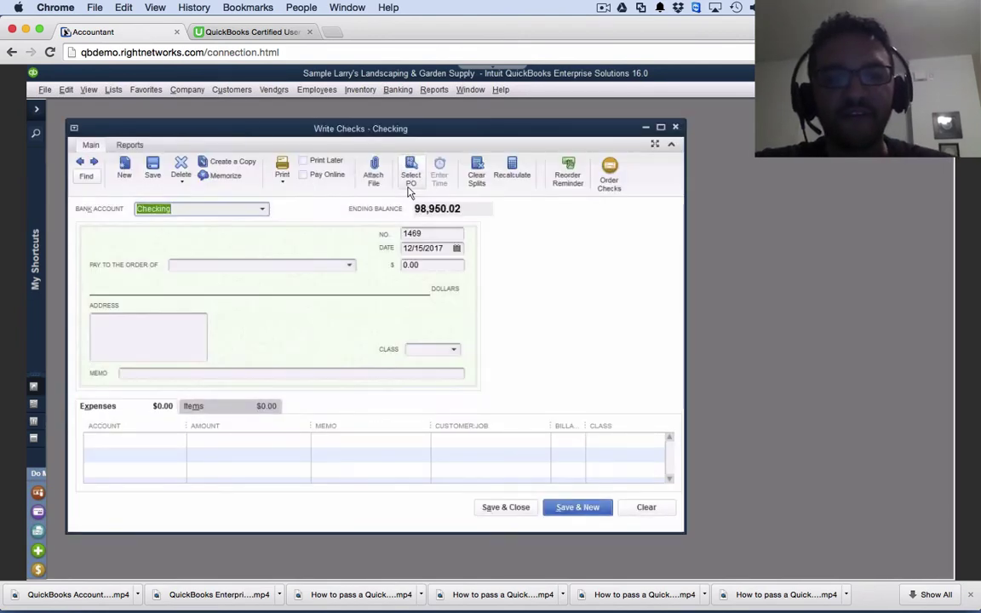
{"action": "left_click_drag", "start_coordinate": [340, 132], "coordinate": [394, 134]}
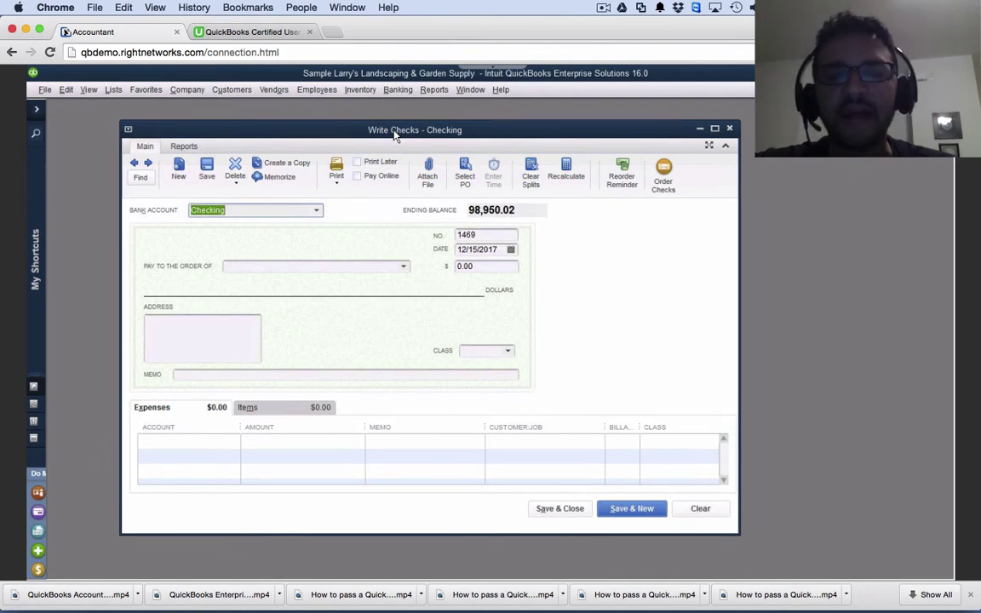
{"action": "left_click", "coordinate": [317, 213]}
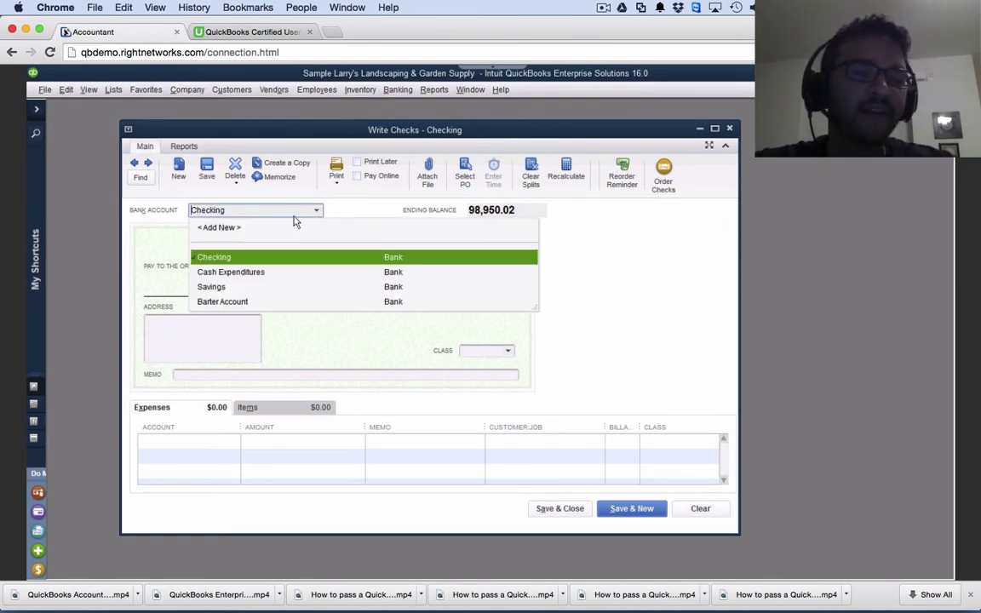
{"action": "left_click", "coordinate": [246, 263]}
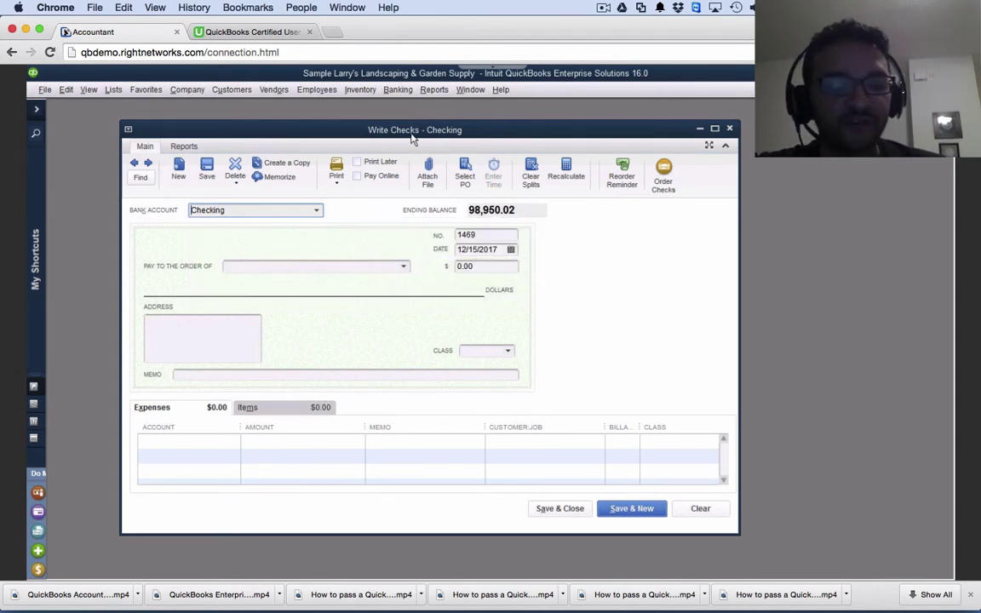
{"action": "left_click_drag", "start_coordinate": [411, 135], "coordinate": [405, 129]}
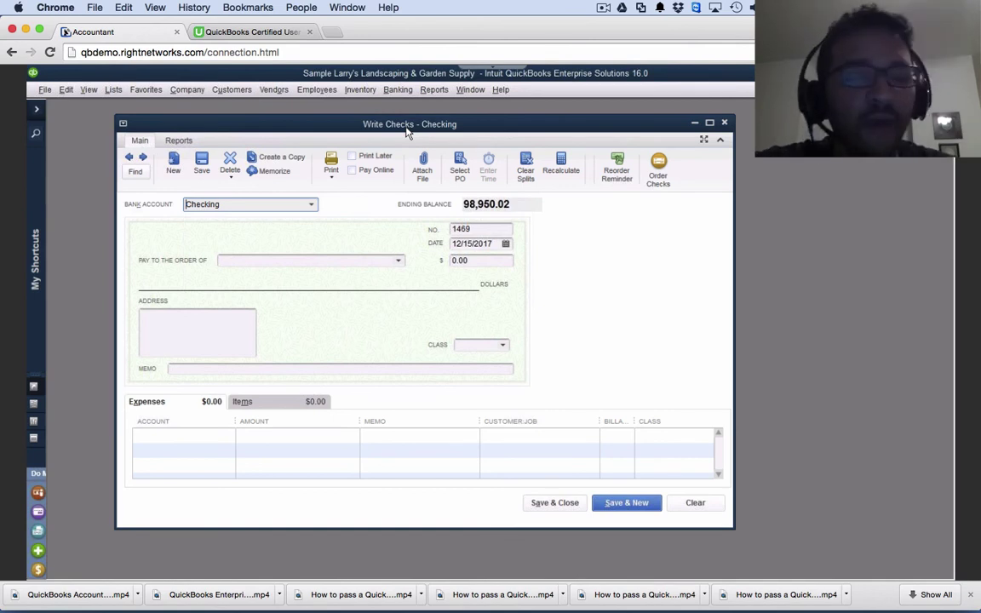
Enter LOWEsS as the check's payee and add it as a new name
{"action": "left_click", "coordinate": [249, 258]}
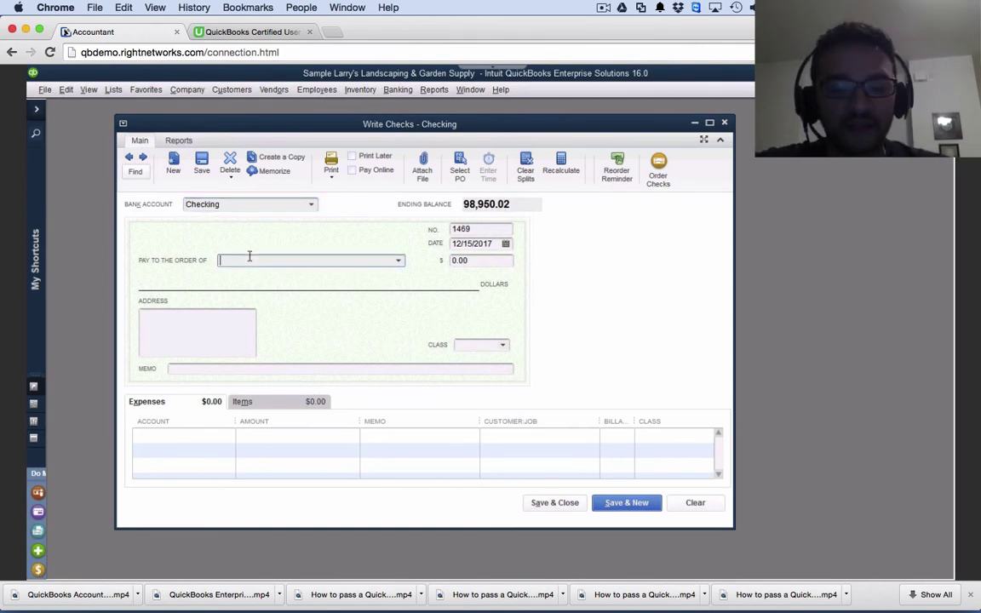
{"action": "type", "text": "ODI"}
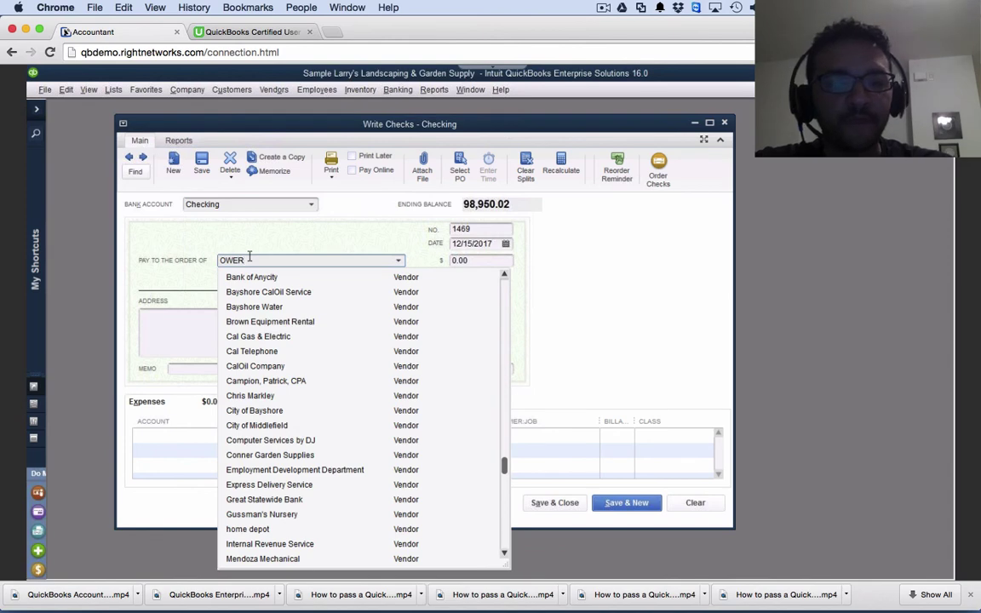
{"action": "key", "text": "BackSpace"}
{"action": "key", "text": "BackSpace"}
{"action": "key", "text": "BackSpace"}
{"action": "type", "text": "LOWERS"}
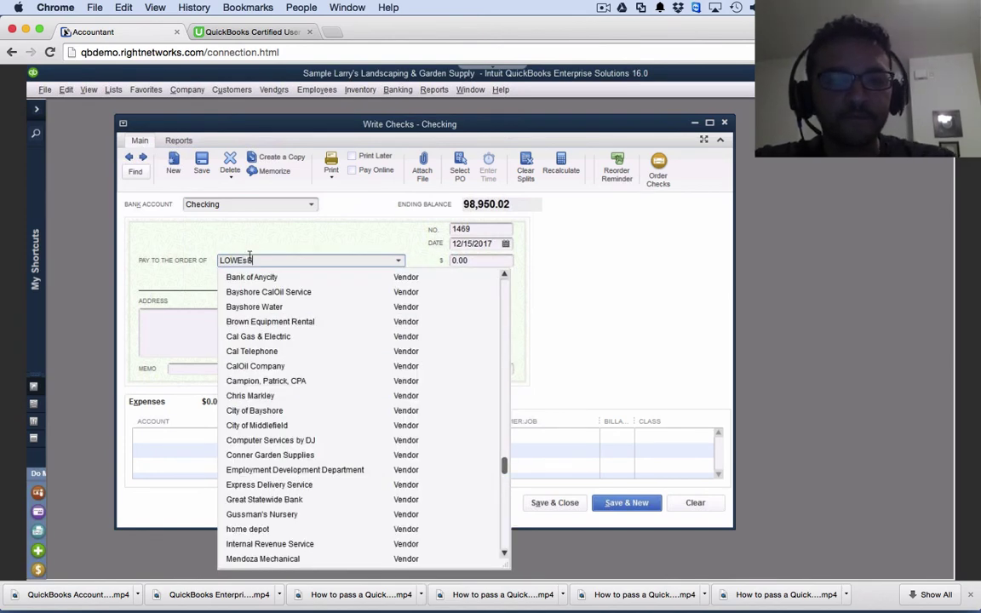
{"action": "key", "text": "Tab"}
{"action": "key", "text": "Return"}
{"action": "left_click", "coordinate": [455, 322]}
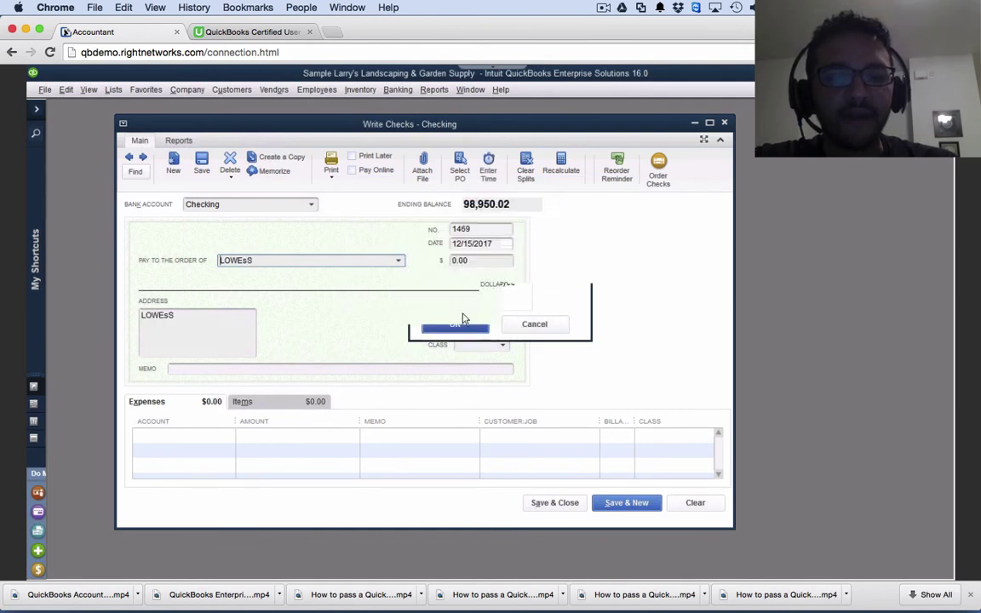
Set the check amount to 86 and assign the expense line to the Job Materials account under Landscaping Services
{"action": "key", "text": "Tab"}
{"action": "type", "text": "86"}
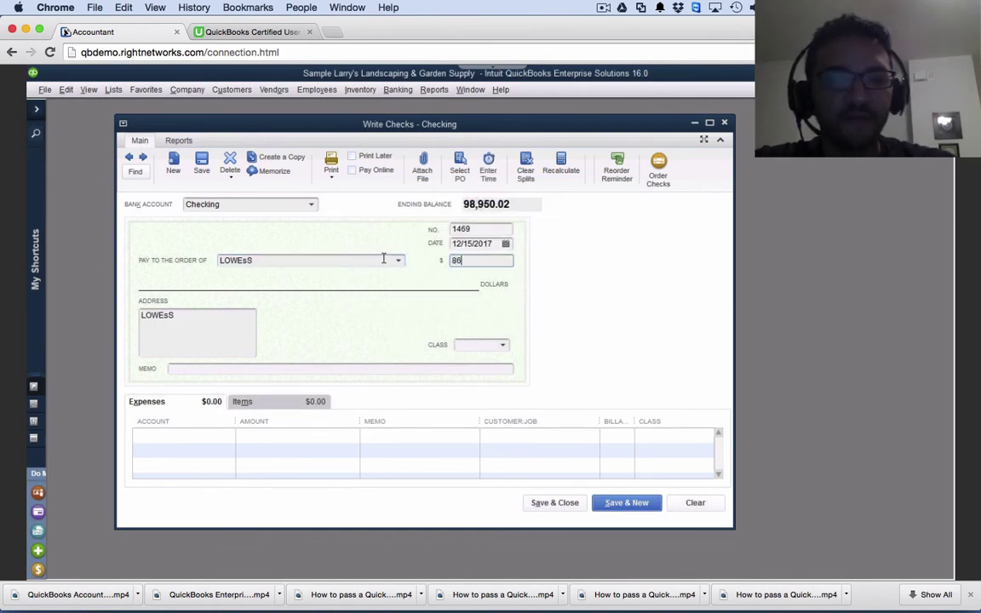
{"action": "key", "text": "Tab"}
{"action": "left_click", "coordinate": [192, 433]}
{"action": "type", "text": "Job "}
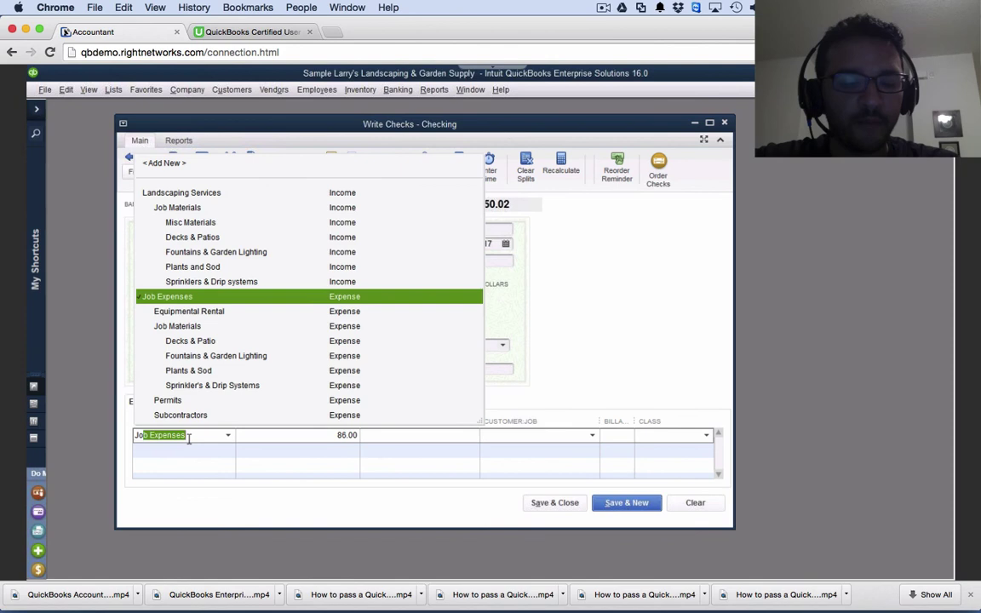
{"action": "type", "text": "Material"}
{"action": "key", "text": "Tab"}
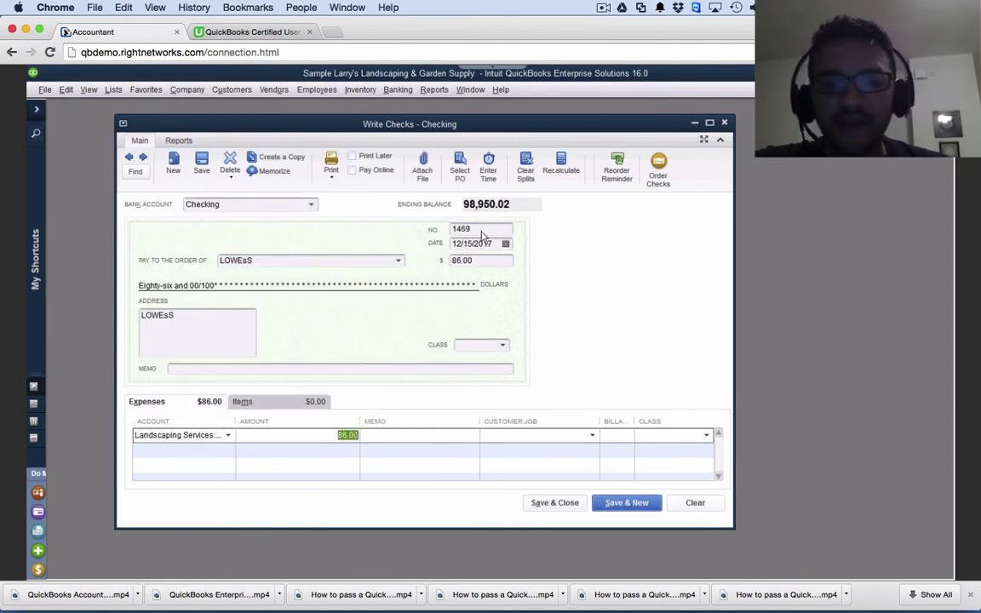
Replace the check number with d, then save and close the check
{"action": "left_click", "coordinate": [430, 229]}
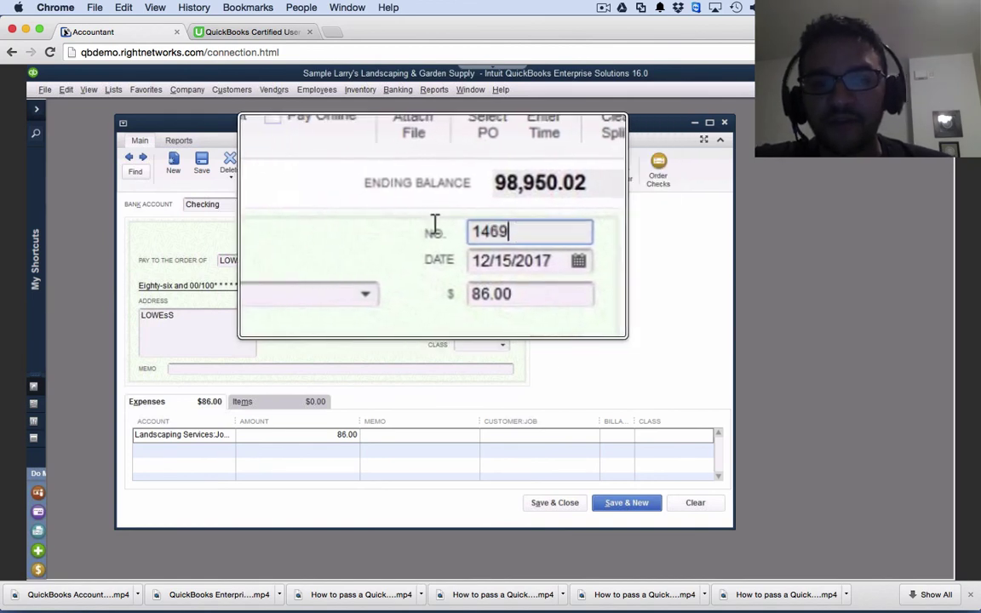
{"action": "key", "text": "BackSpace"}
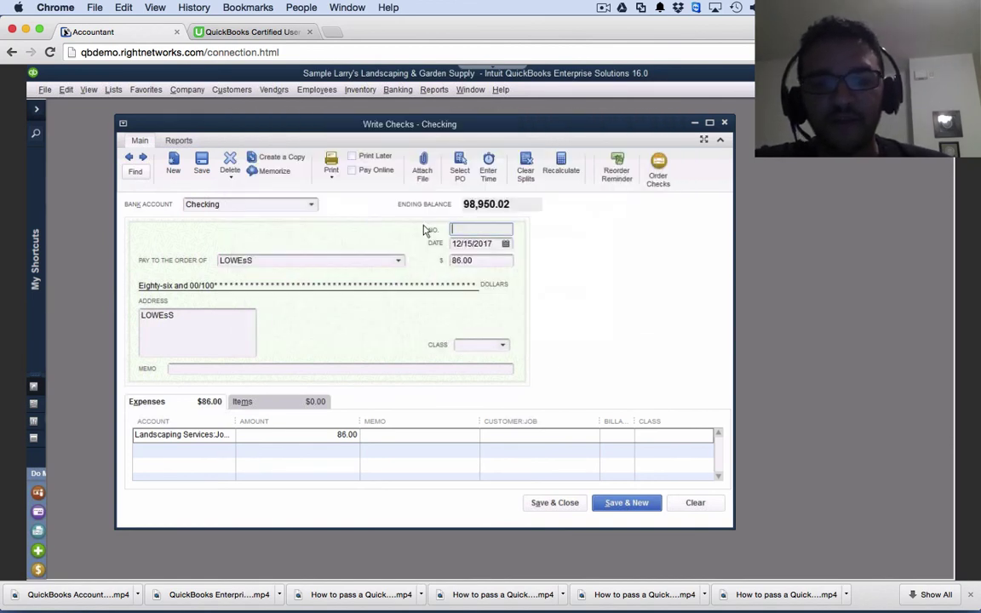
{"action": "type", "text": "0"}
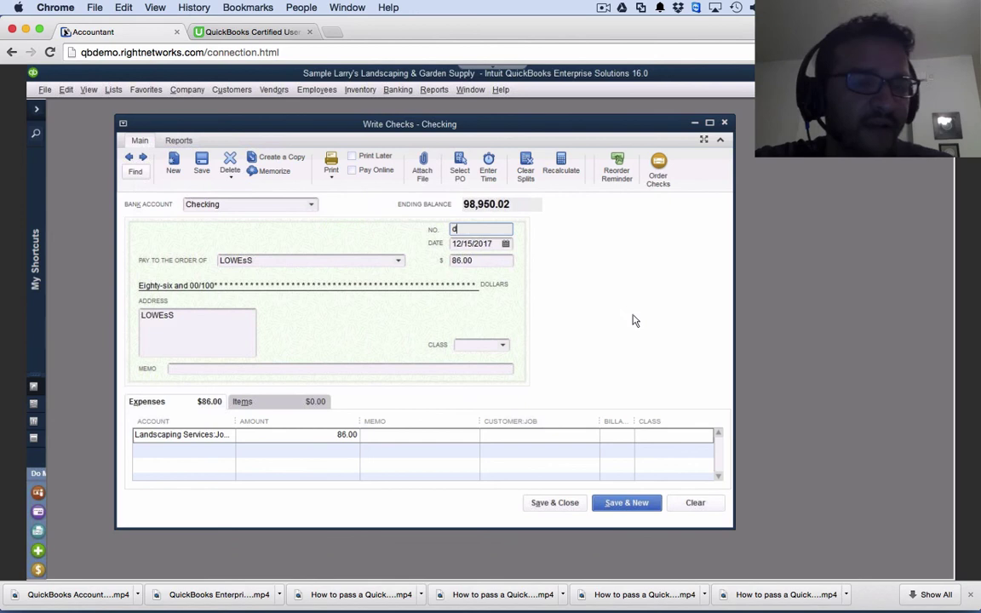
{"action": "left_click", "coordinate": [555, 504]}
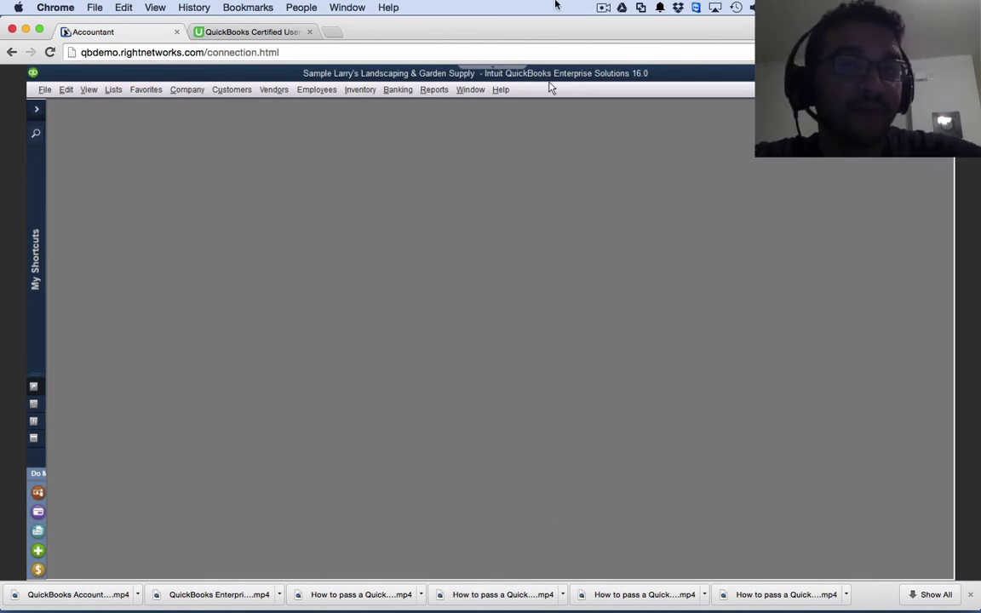